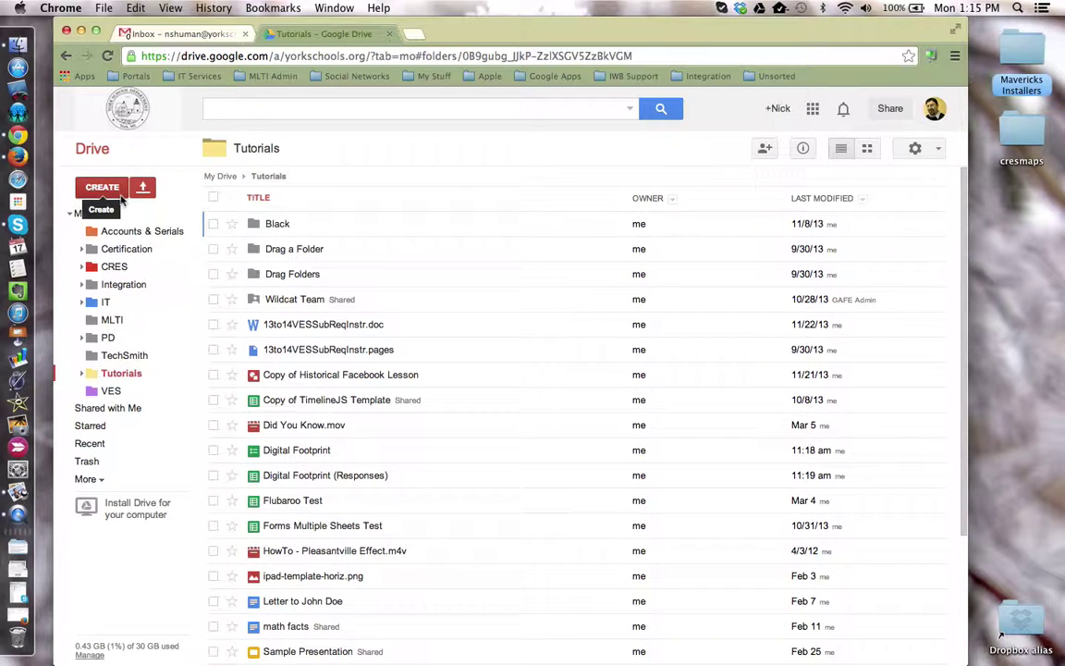
Create a new folder inside Tutorials, named with the teacher's title and surname followed by "'s Files".
left_click(103, 187)
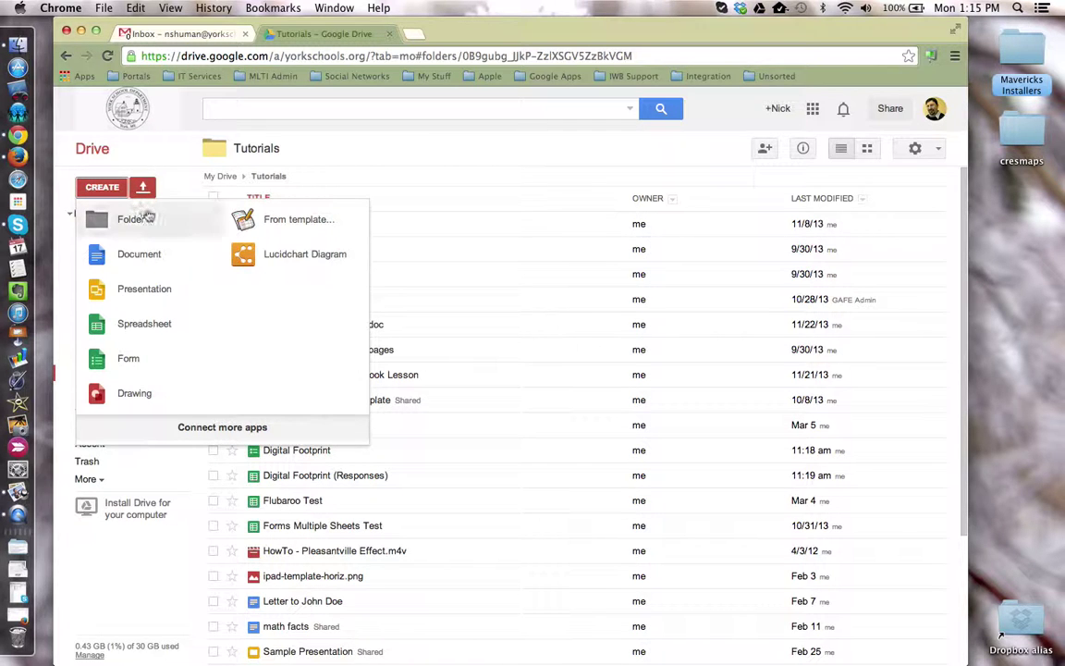
left_click(167, 219)
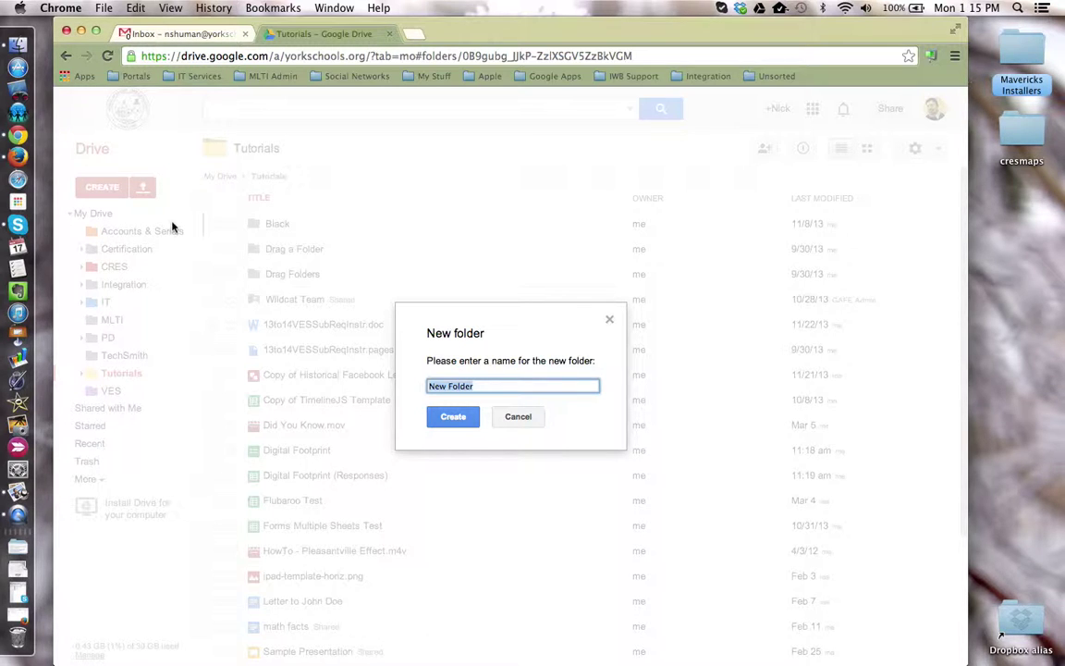
type("Mr. Lawson's Files")
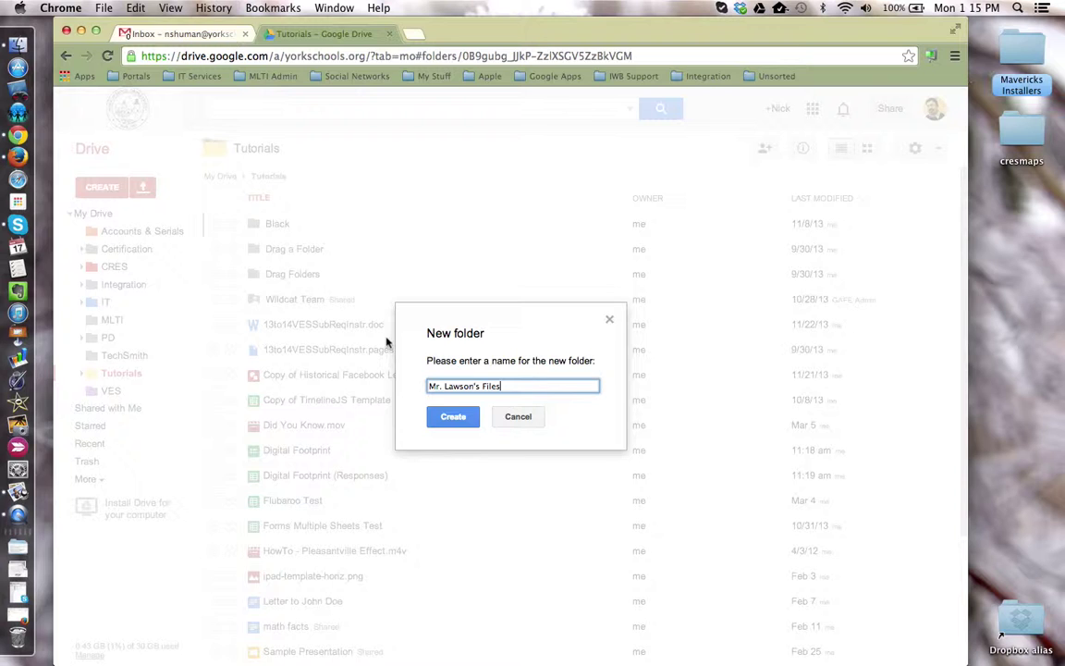
left_click(477, 424)
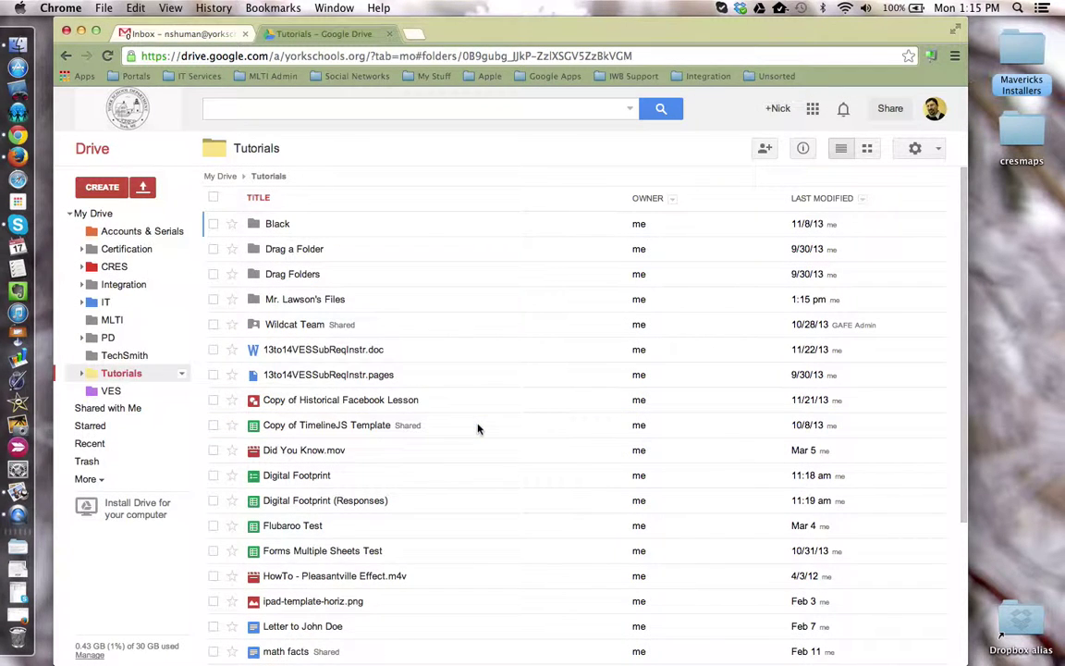
Start sharing the new teacher's files folder and add the IT Services contact group as invitees.
left_click(213, 300)
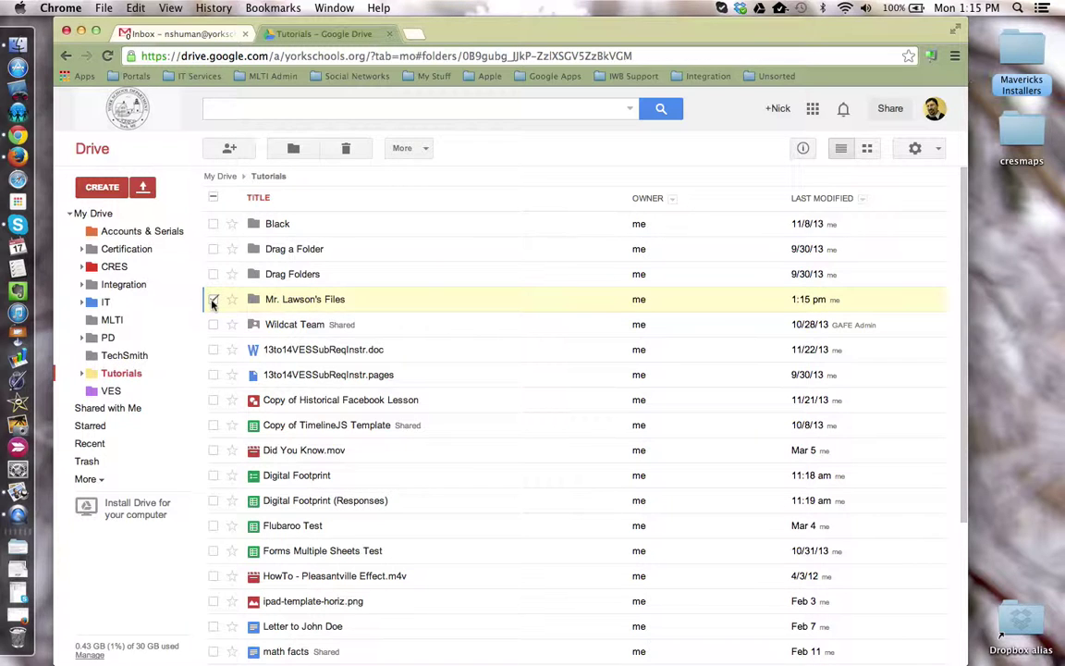
left_click(247, 148)
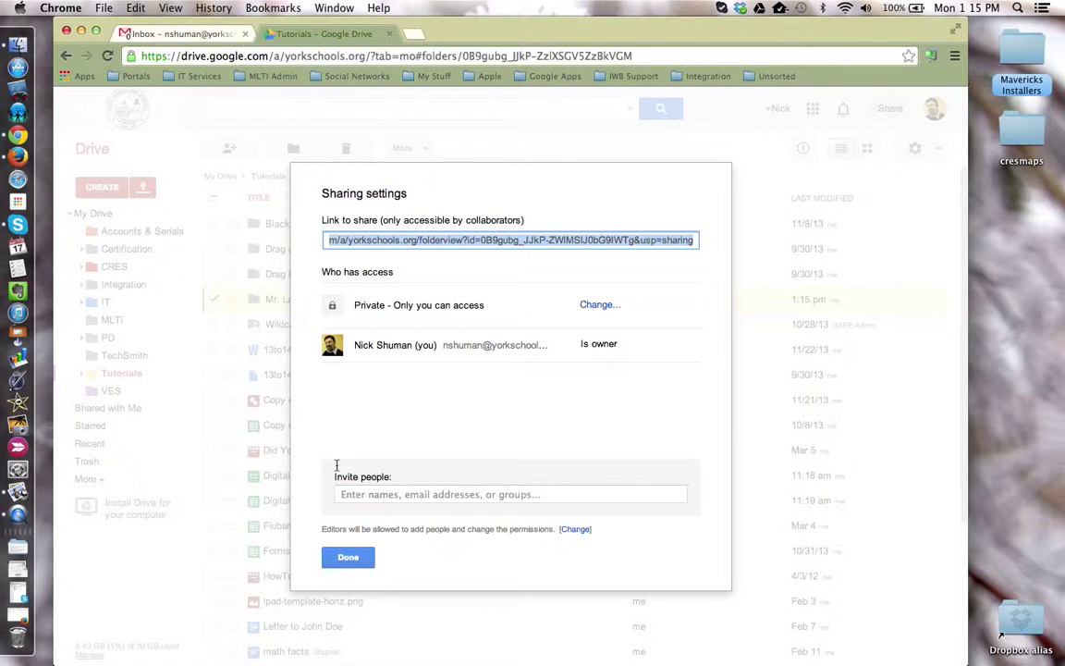
left_click(342, 493)
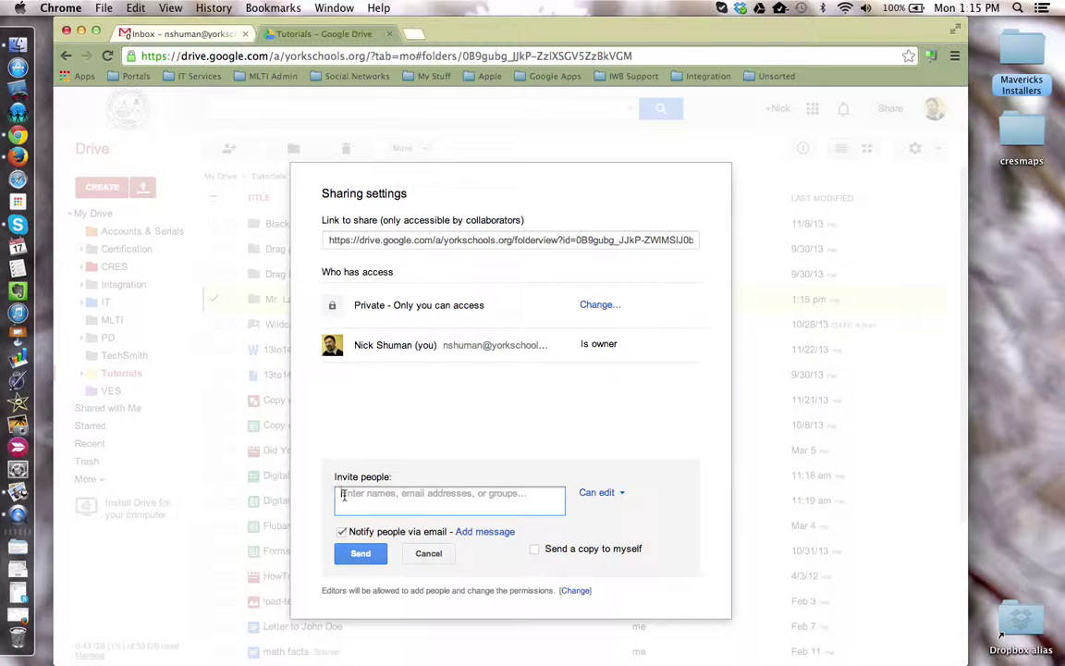
type("it")
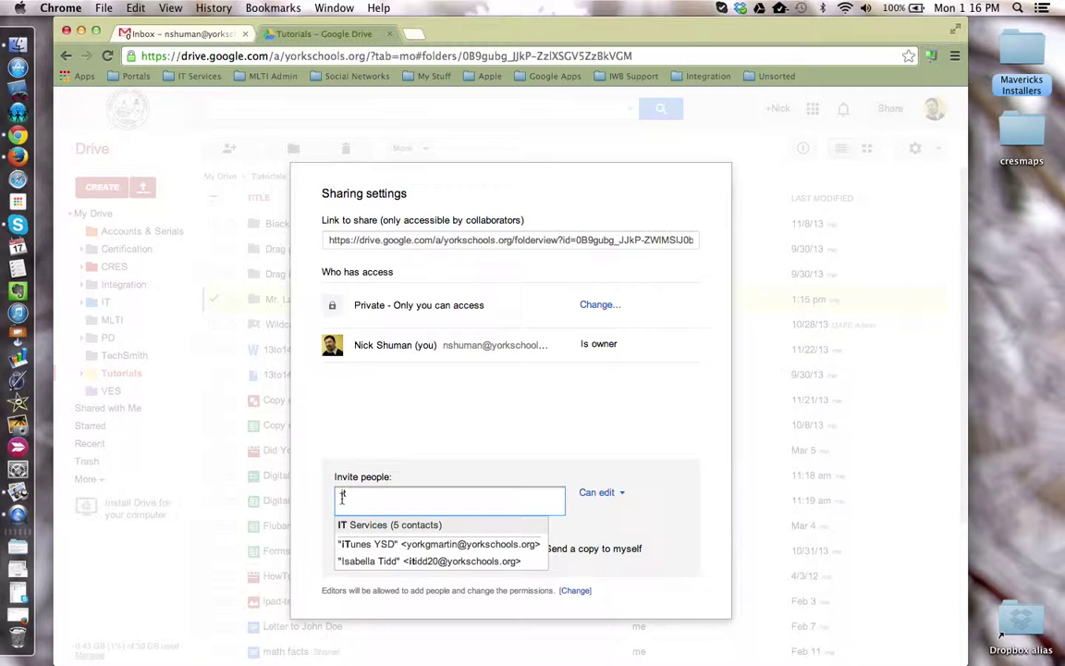
left_click(373, 526)
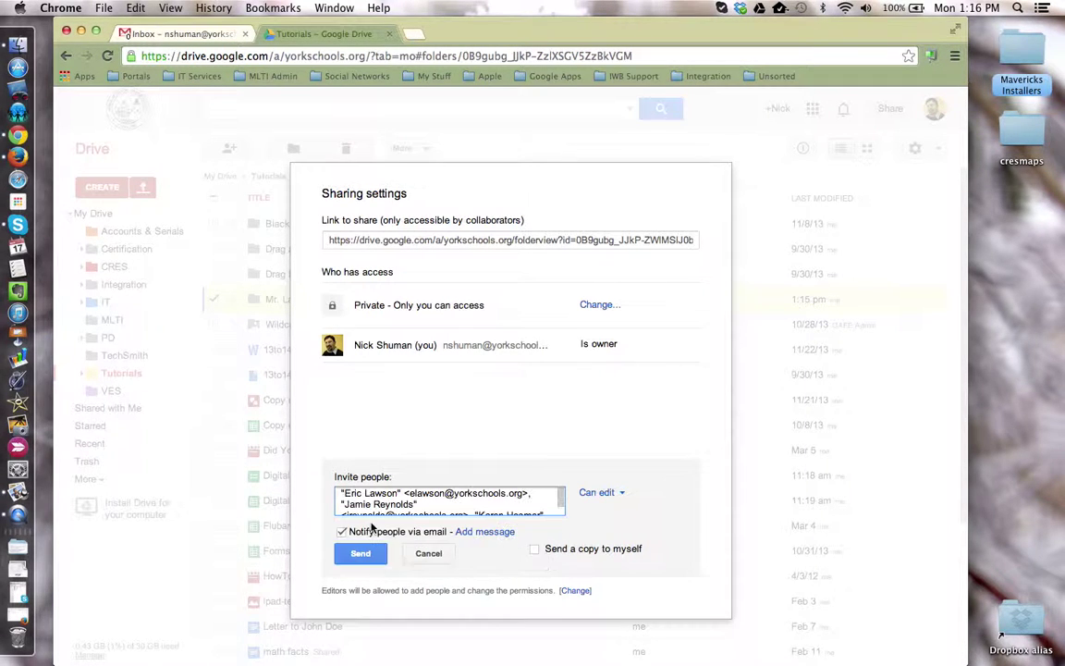
Set the invitees' access to Can view, turn off email notification, and cancel the invitation.
left_click(621, 494)
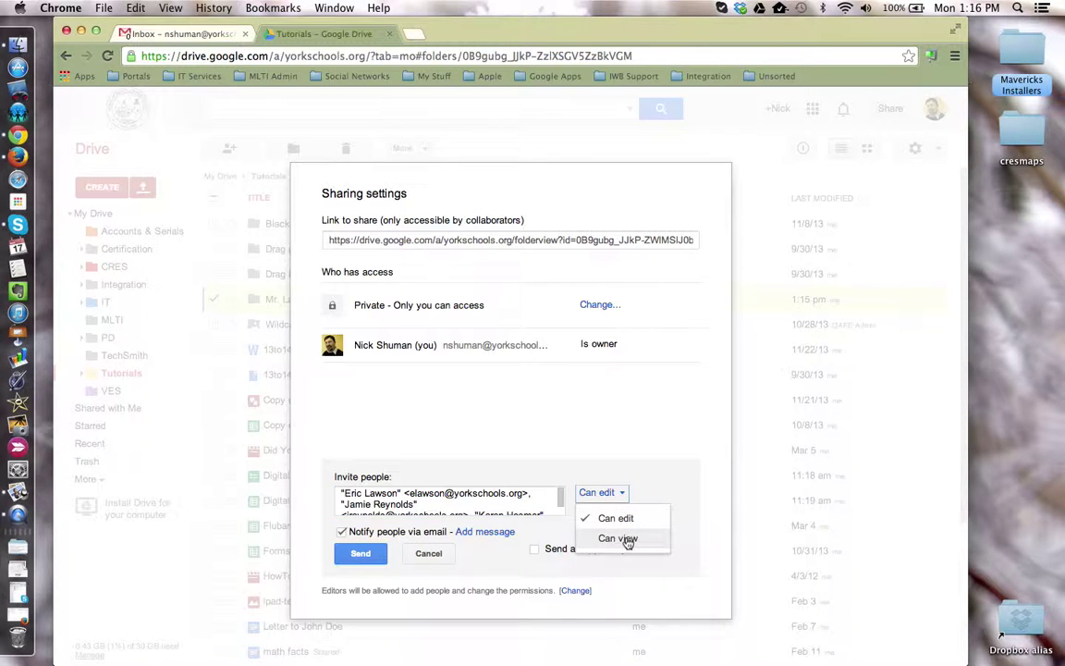
left_click(617, 539)
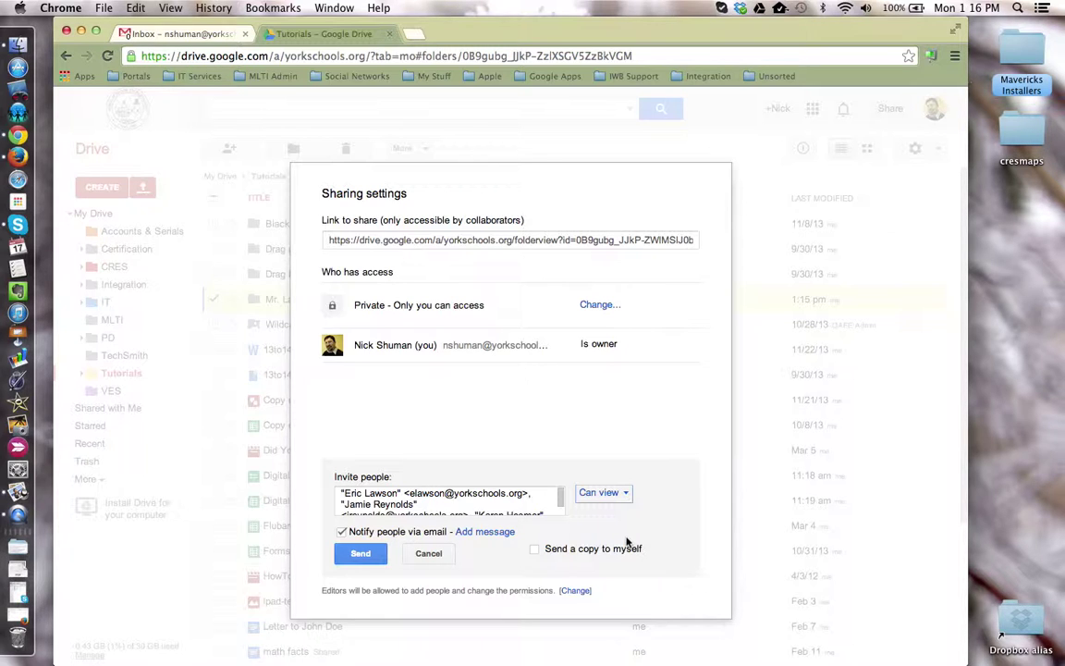
left_click(341, 533)
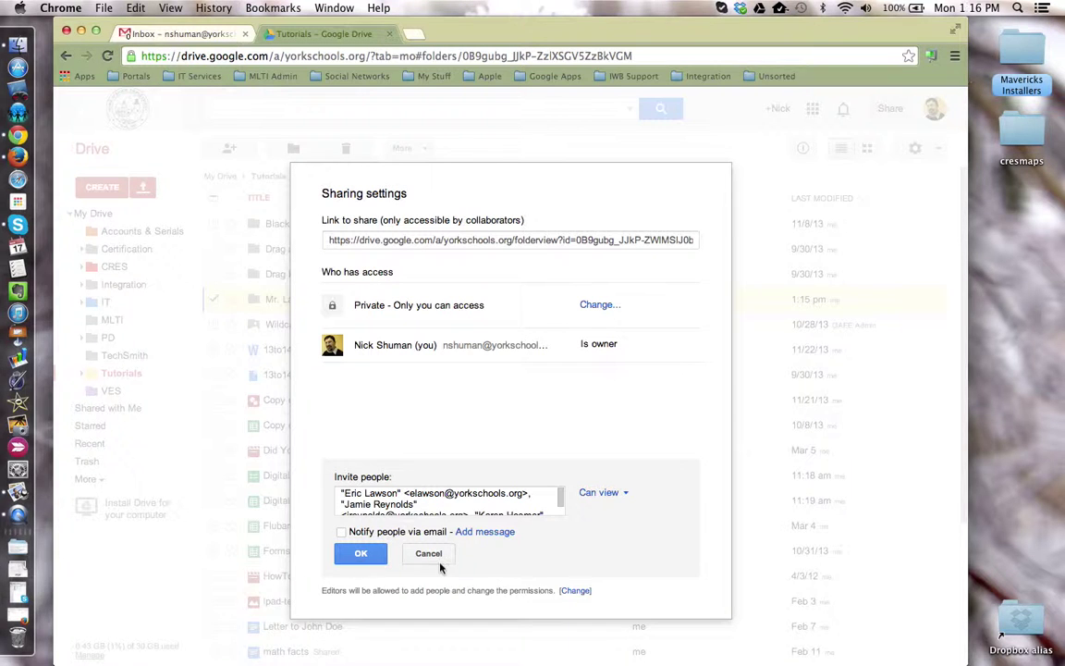
left_click(428, 554)
left_click(352, 553)
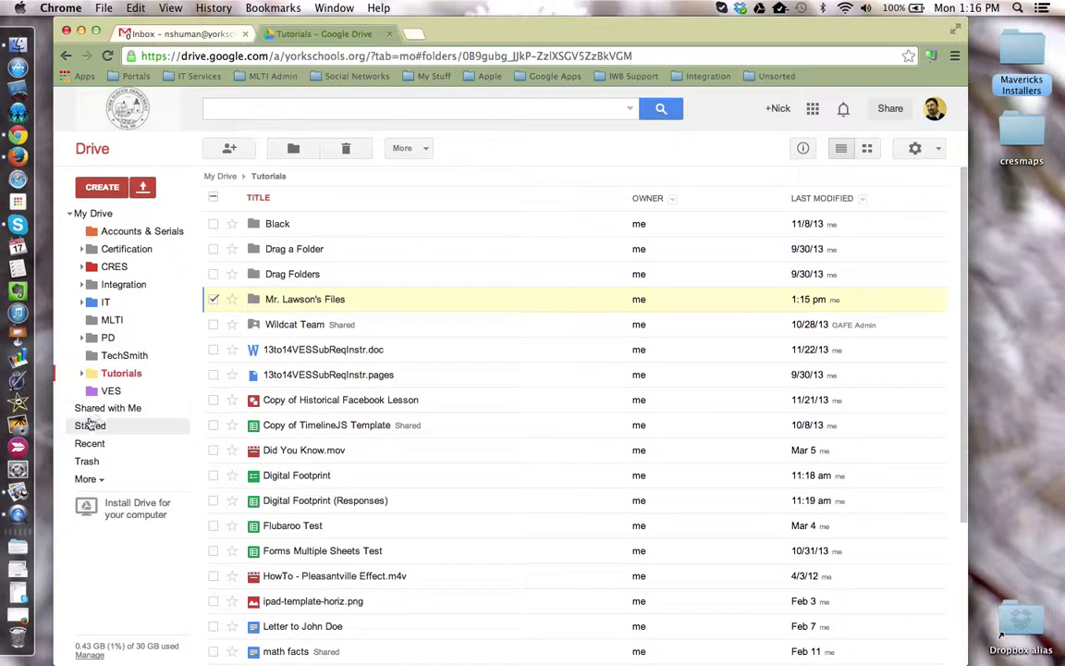
Add the teacher's shared files folder from Shared with Me to My Drive.
left_click(108, 411)
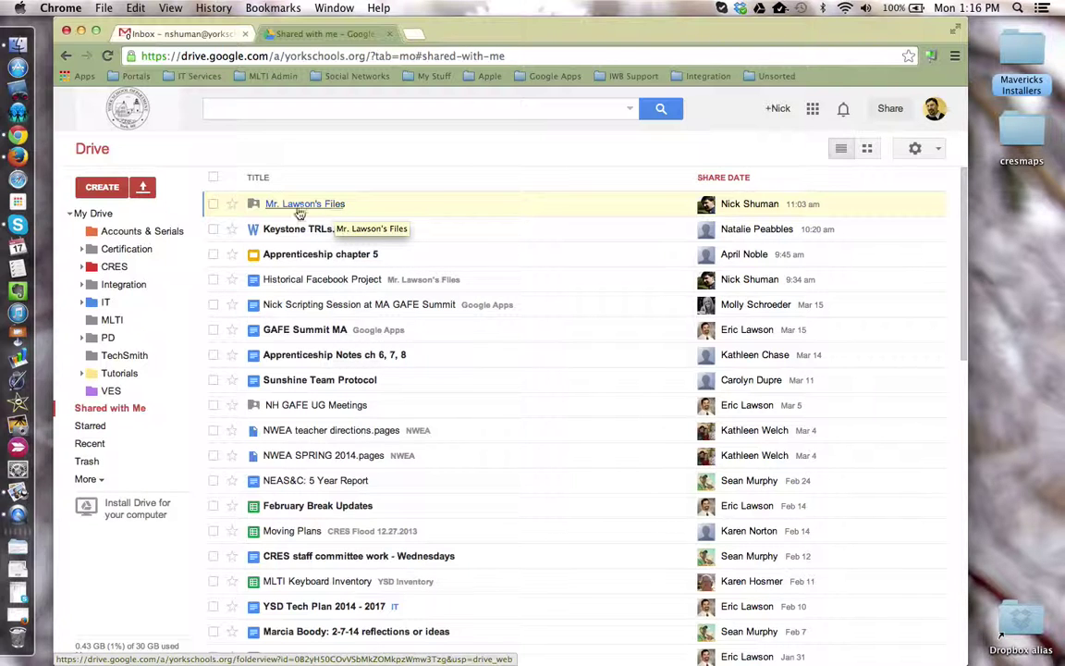
left_click(214, 204)
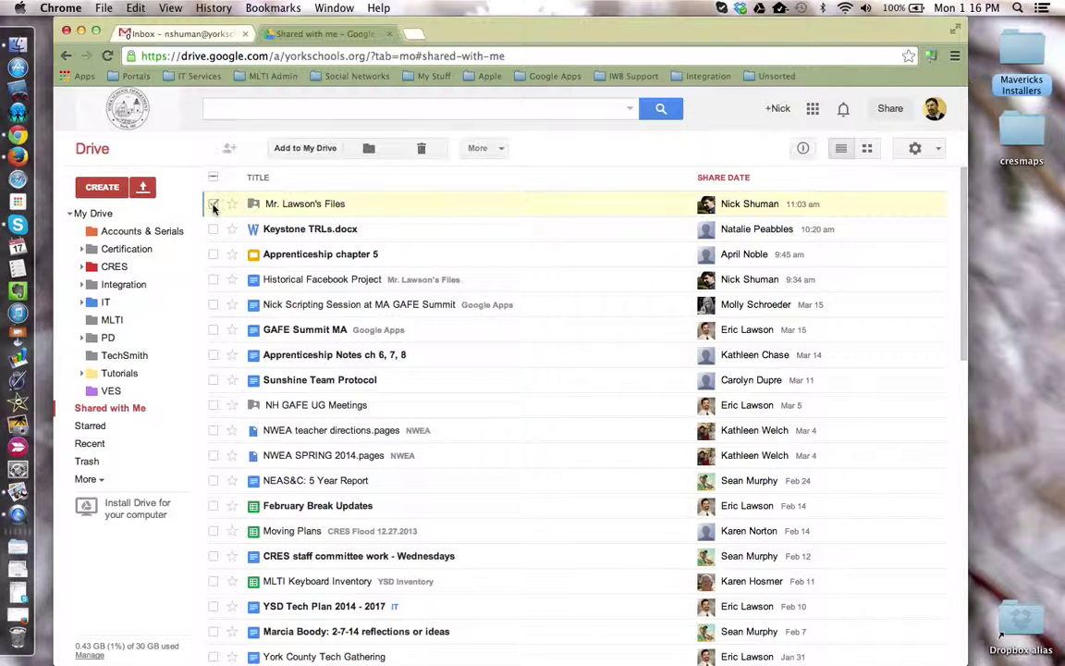
left_click(314, 149)
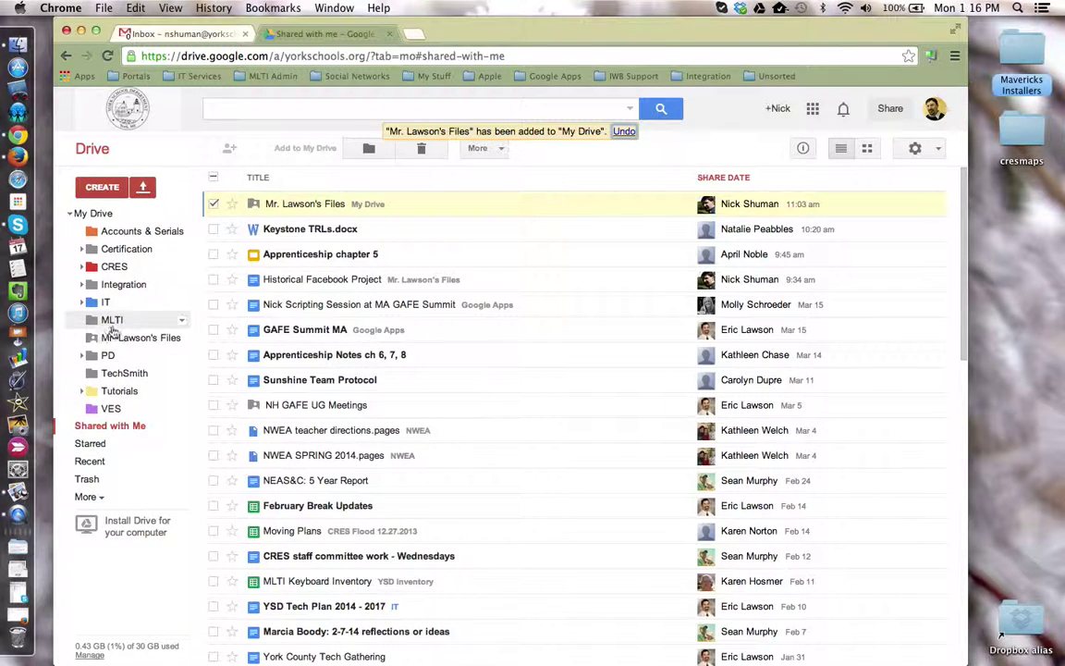
Open the teacher's shared folder and view its Historical Facebook Project document.
left_click(135, 338)
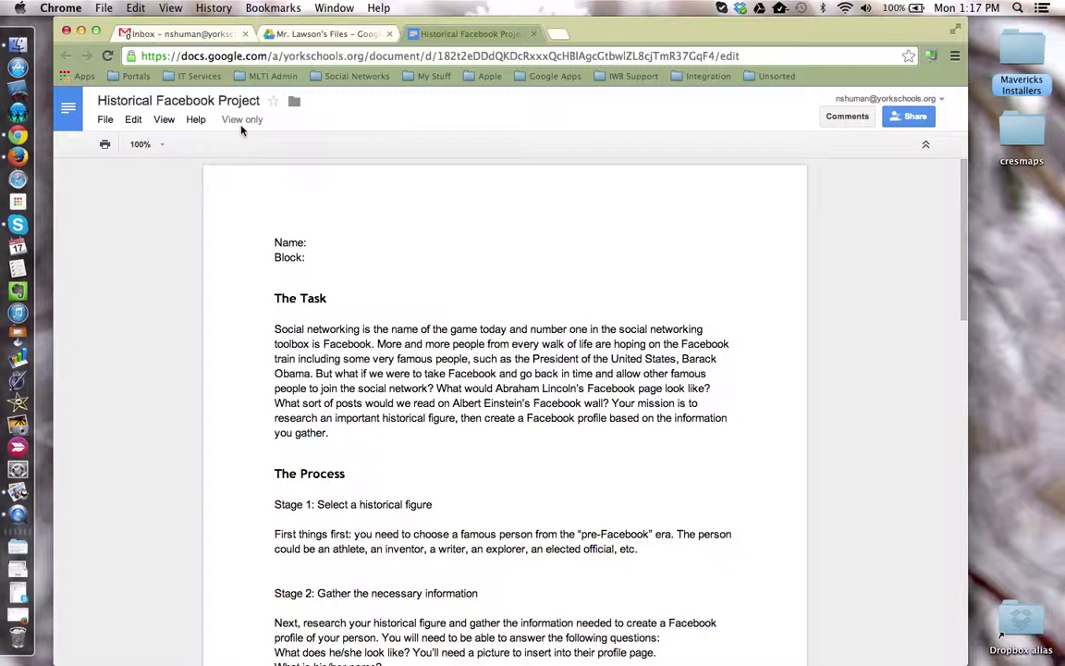
scroll(359, 321, "down", 3)
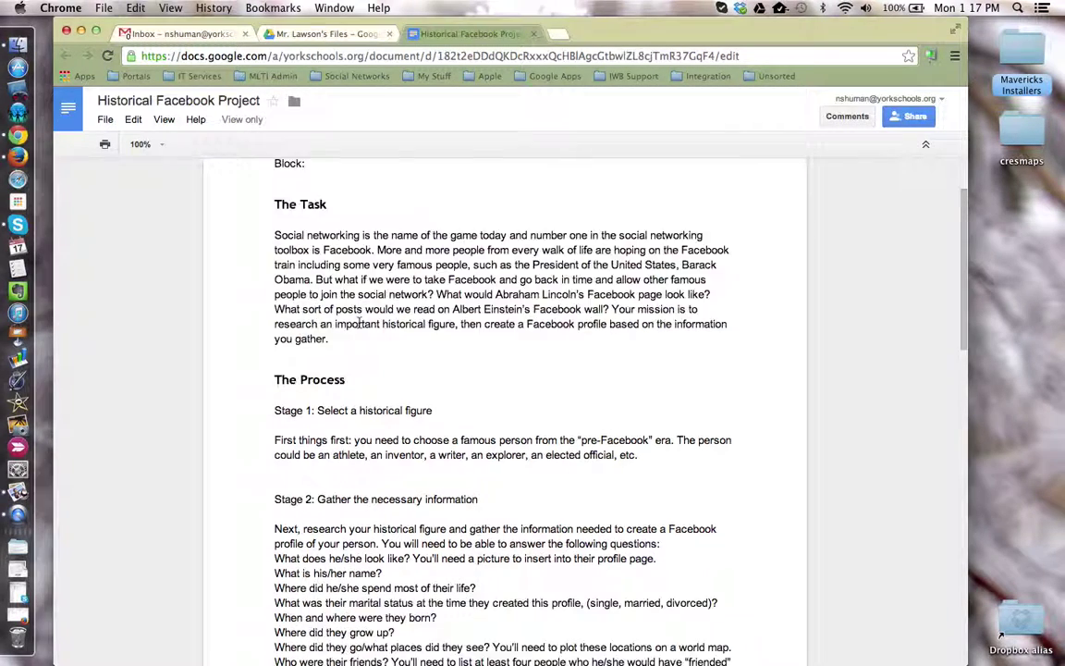
scroll(359, 321, "up", 3)
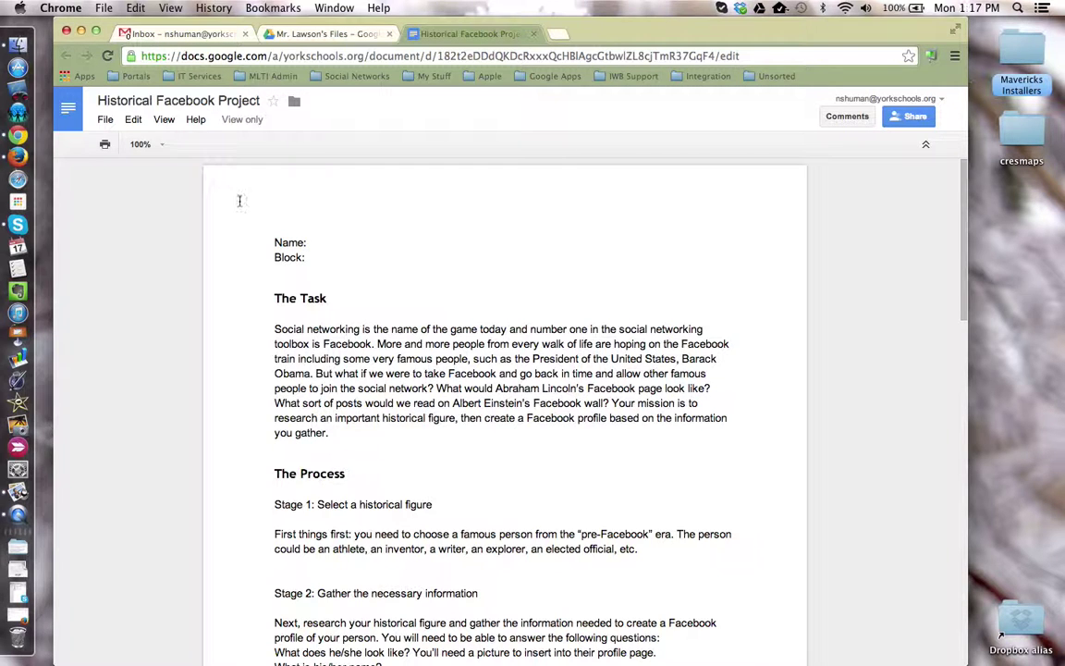
Make a copy of the view-only document, removing "Copy of" so it is named Historical Facebook Project.
left_click(107, 121)
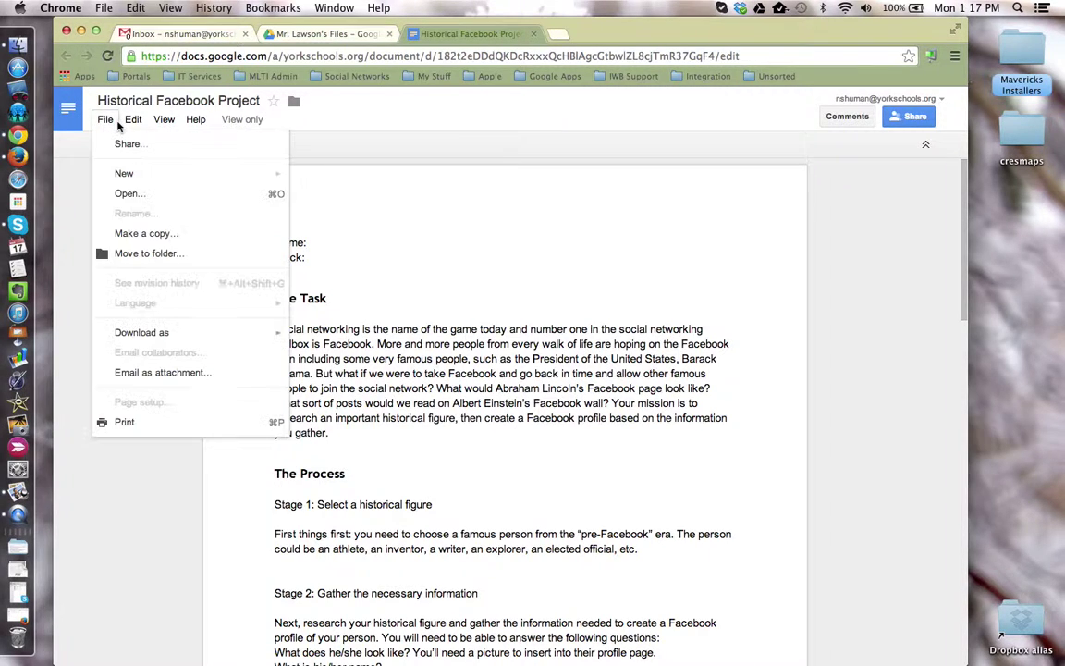
left_click(139, 234)
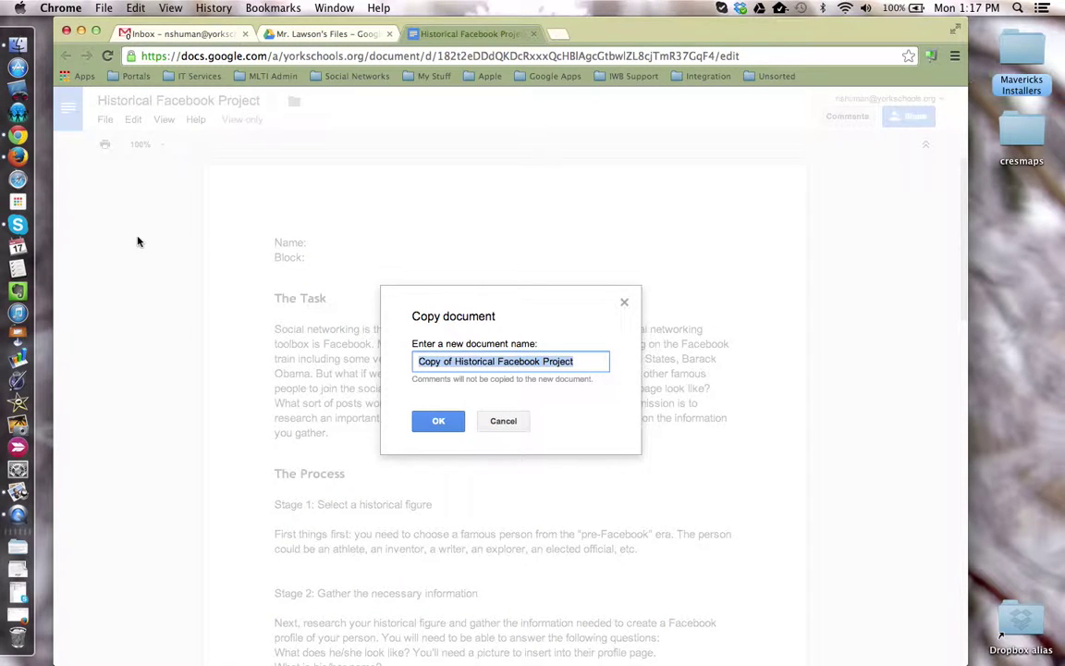
left_click(453, 361)
key("BackSpace")
key("BackSpace")
key("BackSpace")
key("BackSpace")
key("BackSpace")
key("BackSpace")
key("BackSpace")
key("BackSpace")
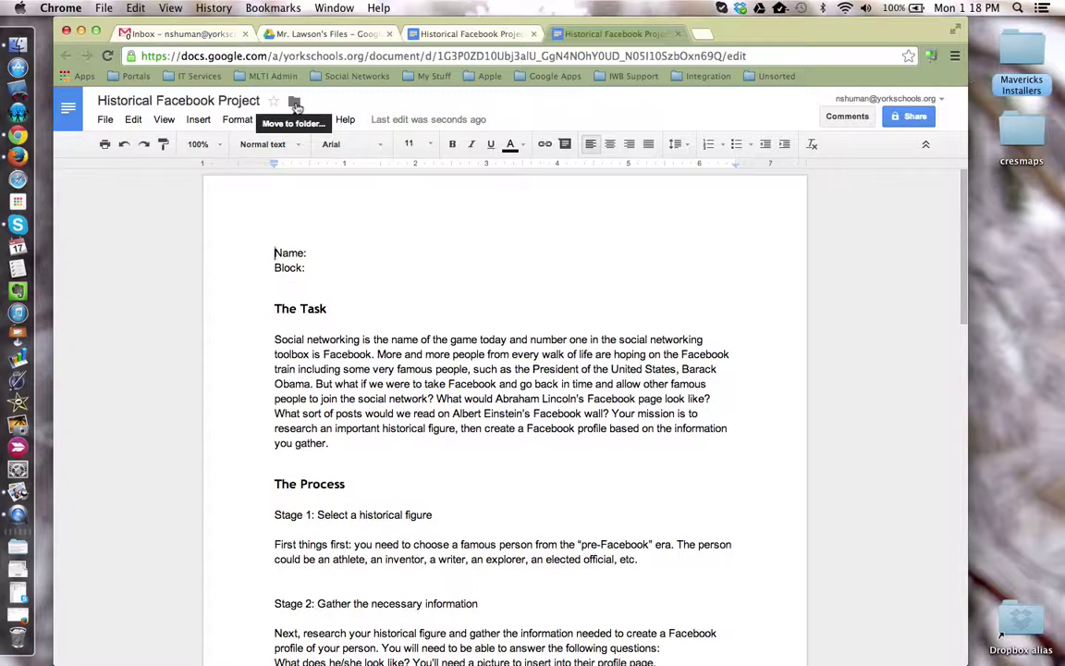
View the possible destination folders for the copied document and cancel the move.
left_click(295, 104)
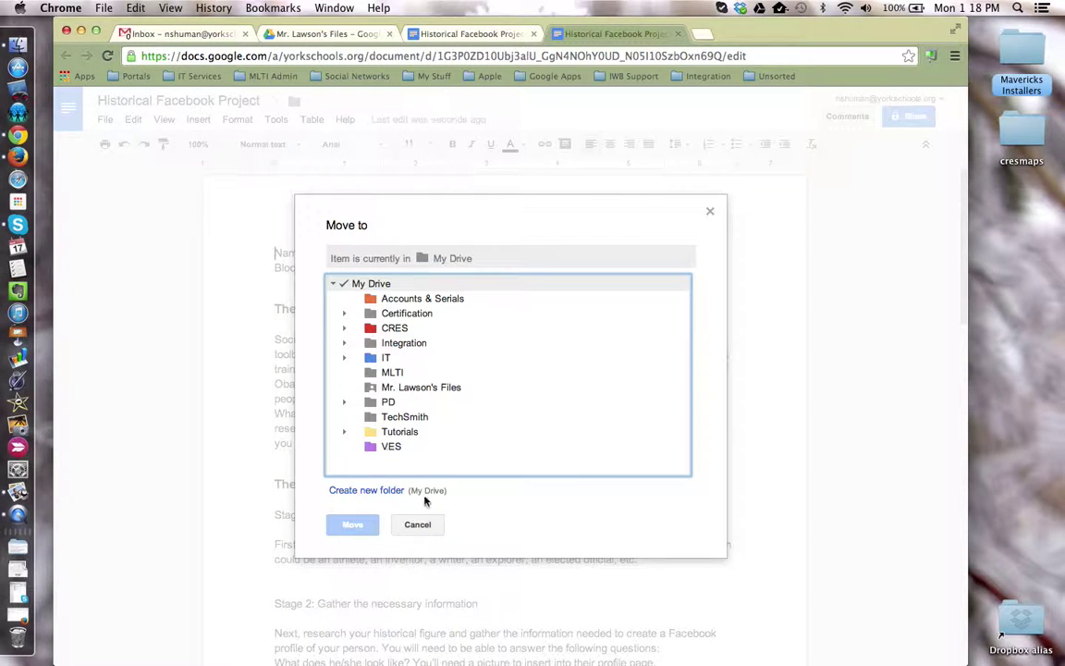
left_click(418, 524)
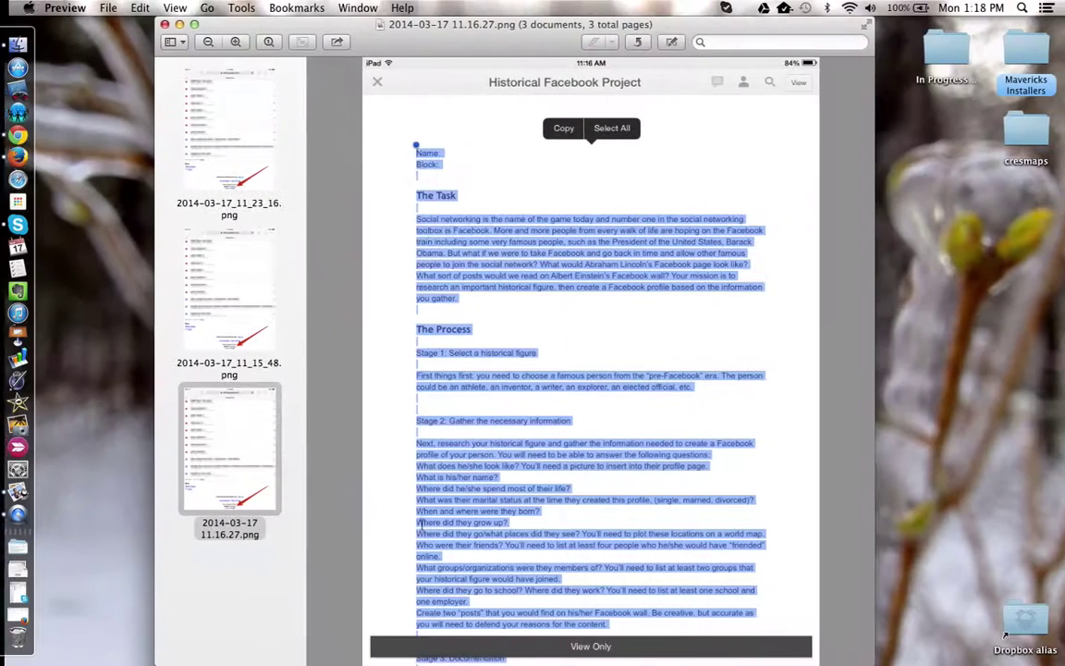
Review the iPad screenshots on moving a shared folder, switching Drive to Desktop view, and copying all document text.
left_click(213, 141)
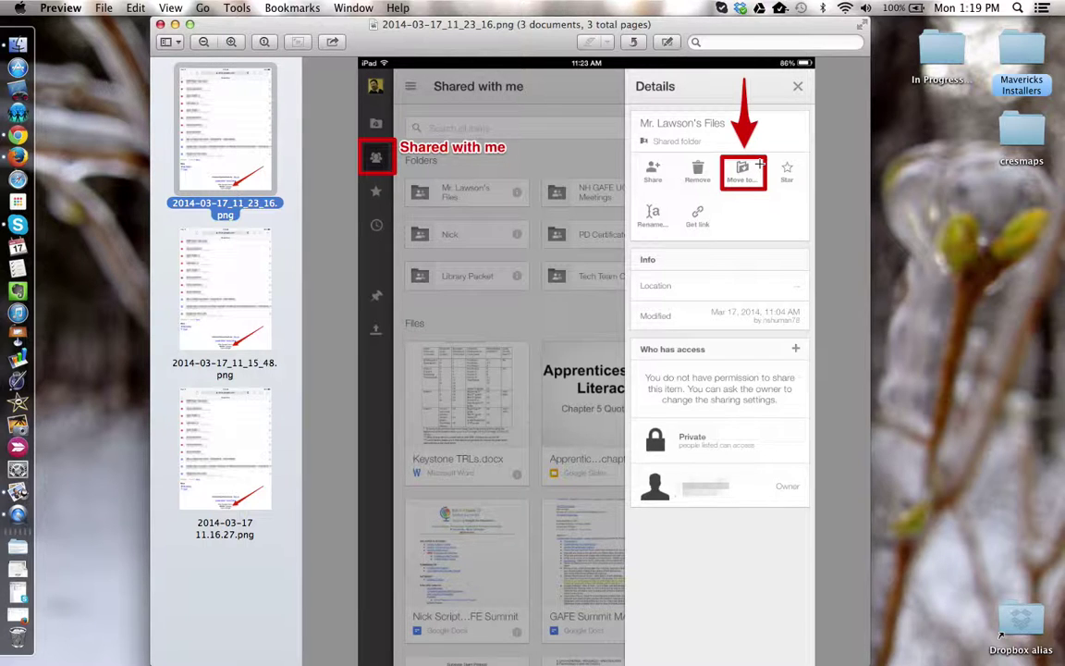
left_click(248, 328)
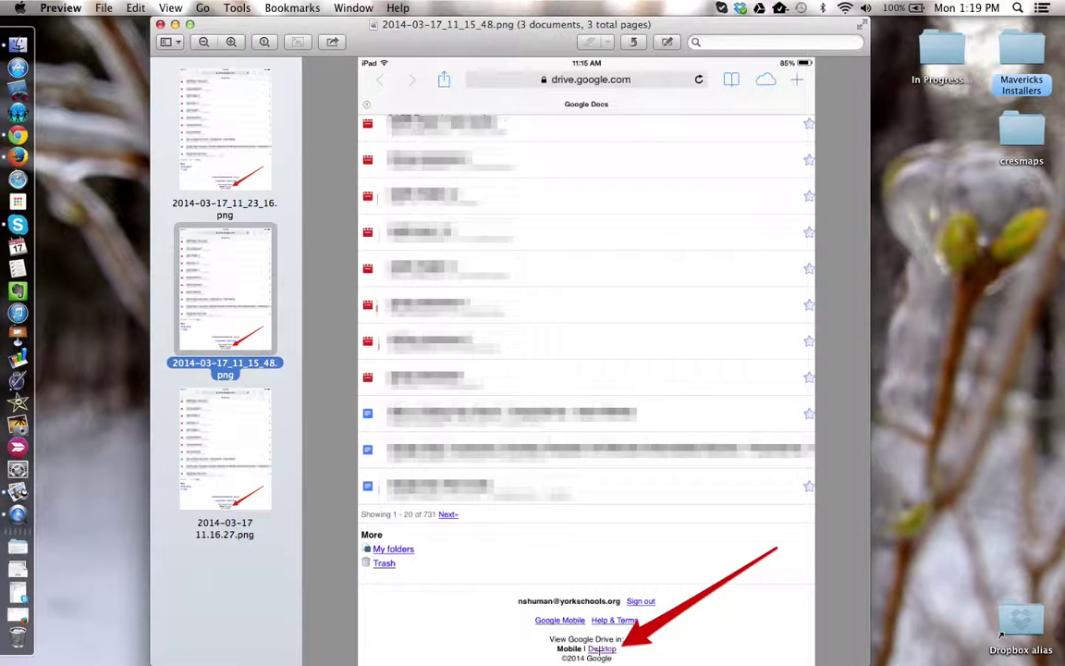
left_click(214, 462)
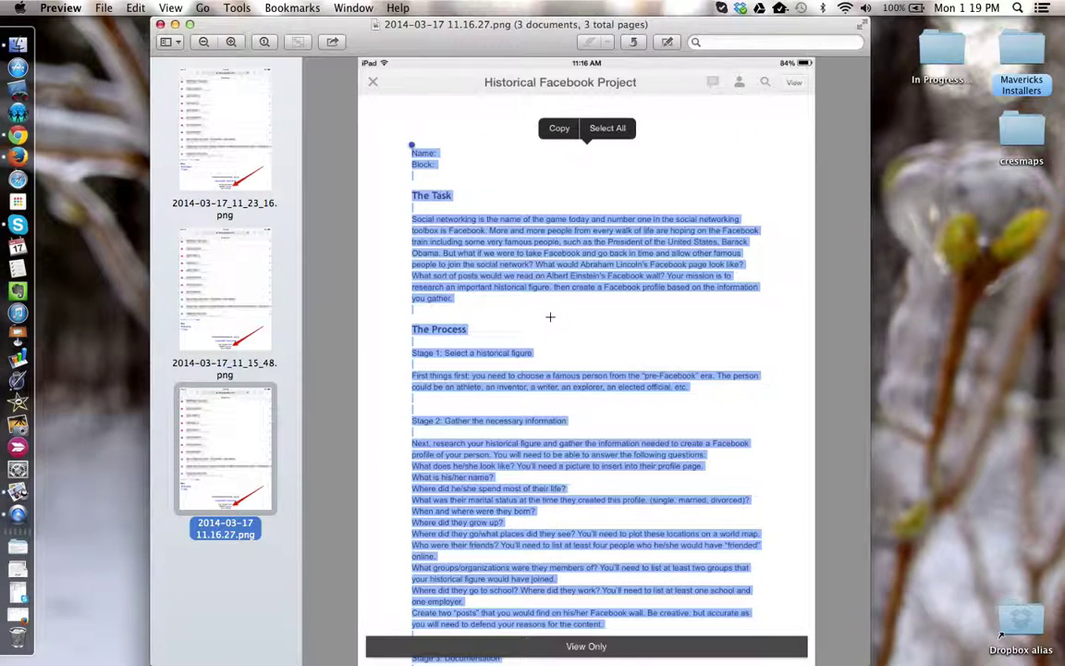
Switch to Chrome, look over My Drive in Google Drive, and open the teacher's shared folder.
left_click(18, 135)
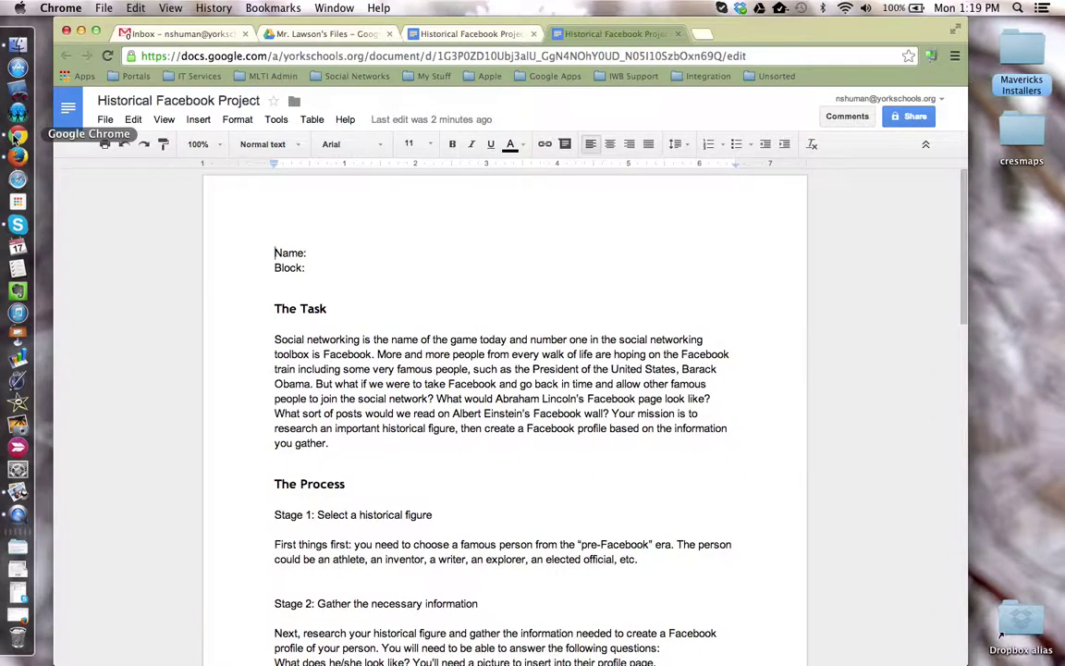
left_click(315, 35)
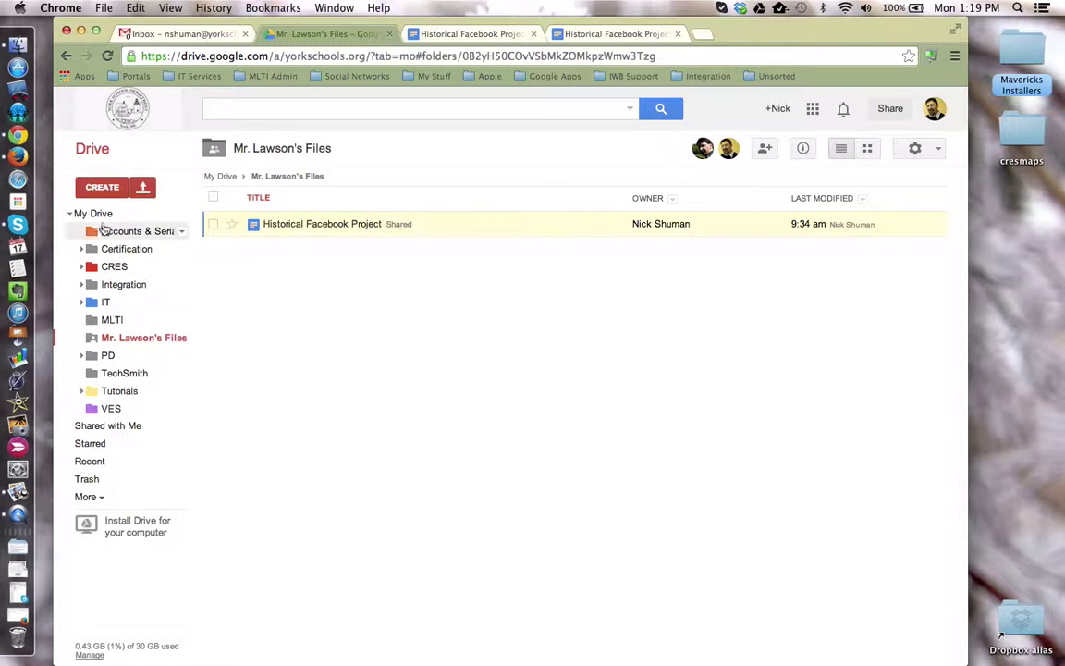
left_click(93, 213)
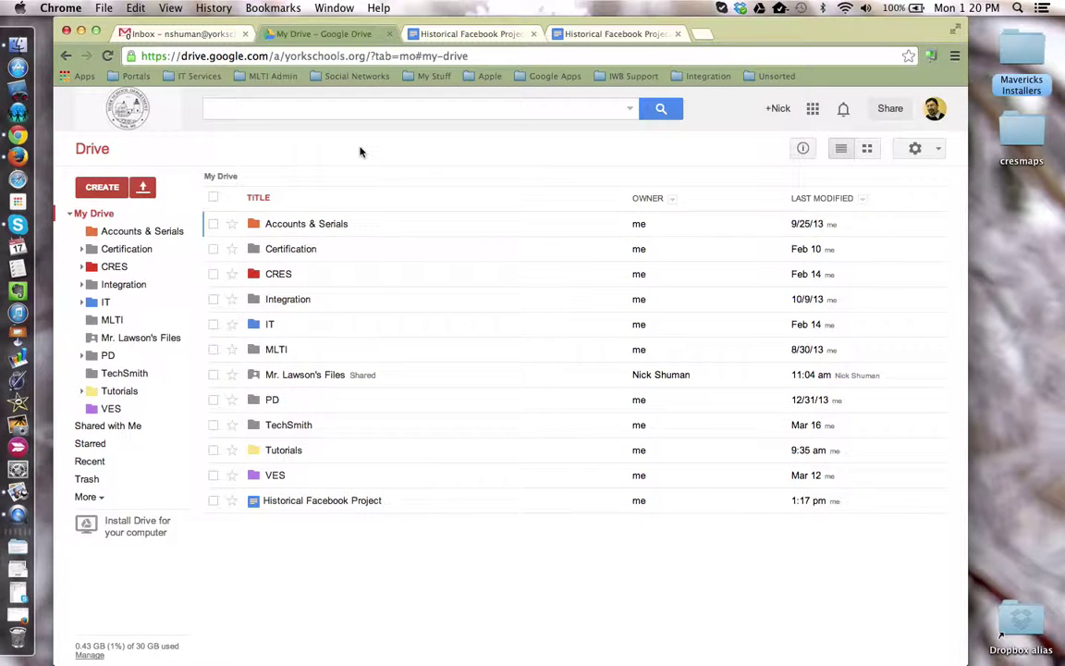
left_click(294, 374)
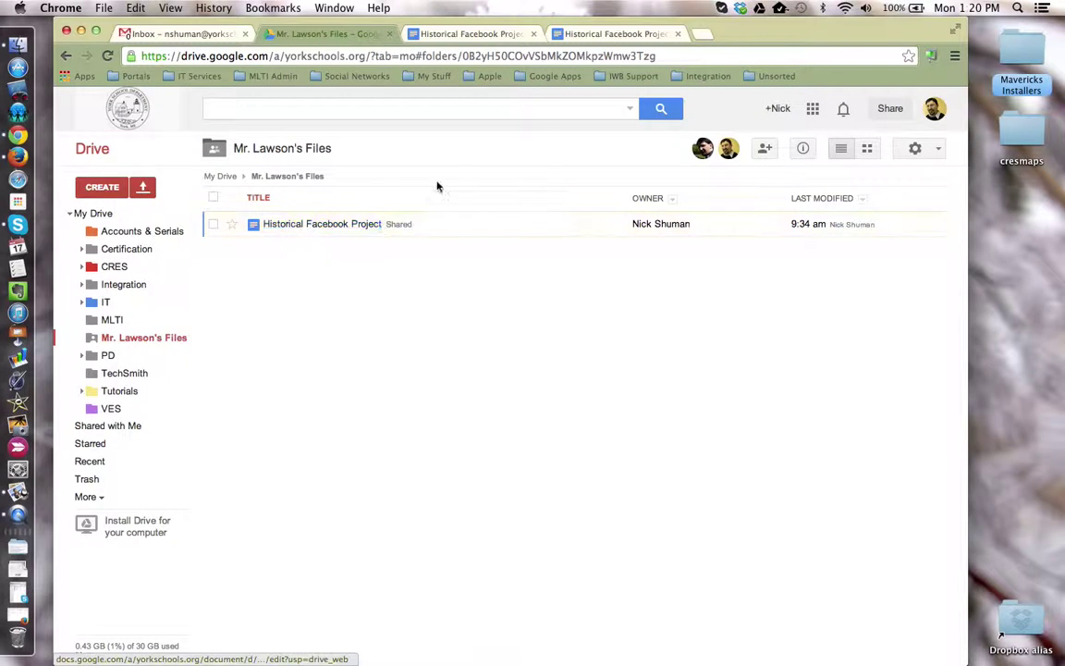
Display the file commands available for the original view-only Historical Facebook Project document.
left_click(467, 36)
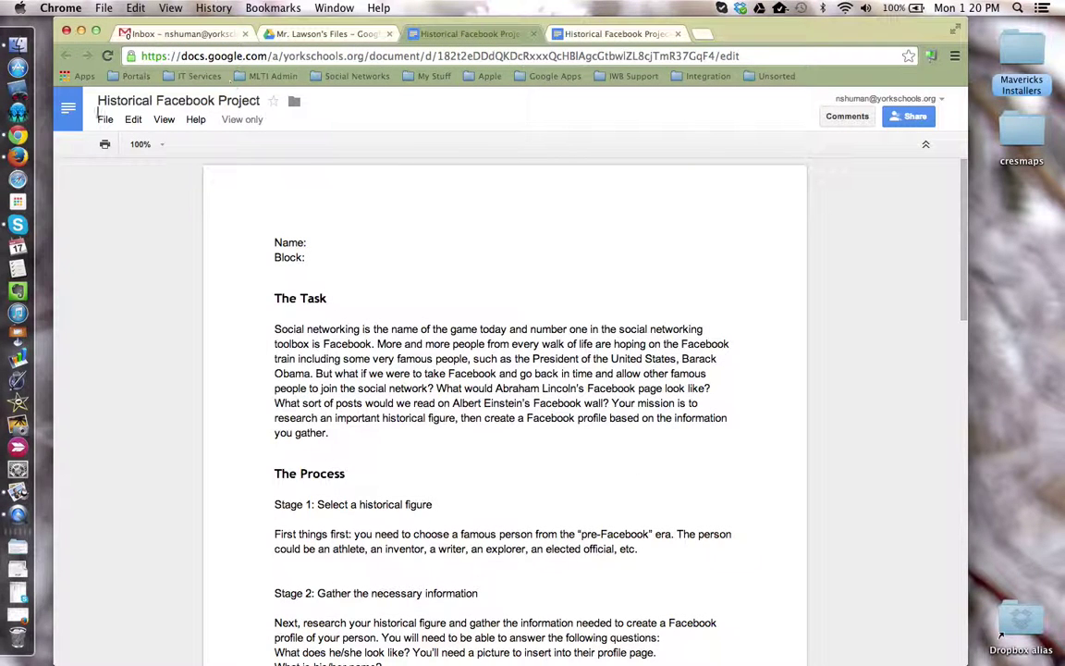
left_click(105, 120)
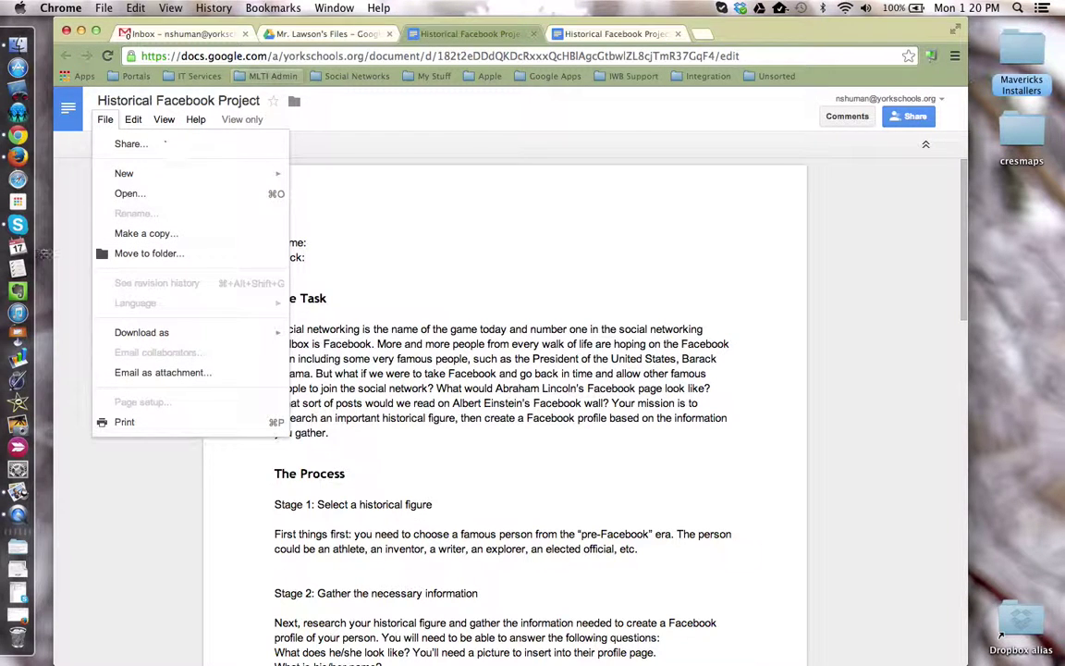
Switch to Preview and go through the three iPad screenshots again, ending on 2014-03-17 11.16.27.png.
key("ctrl+Right")
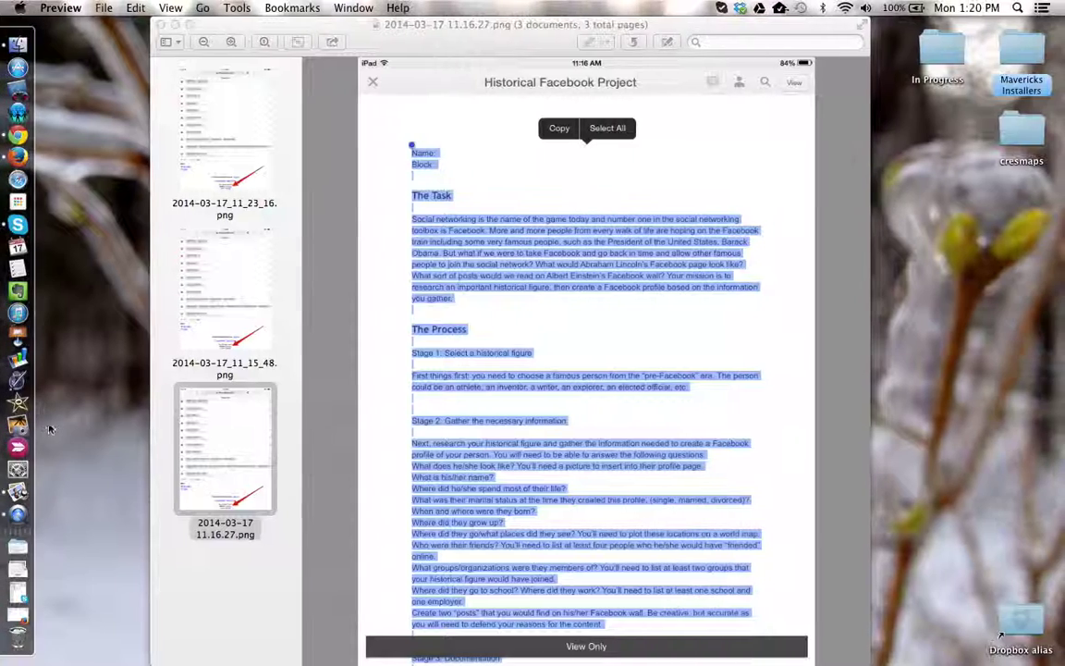
left_click(214, 176)
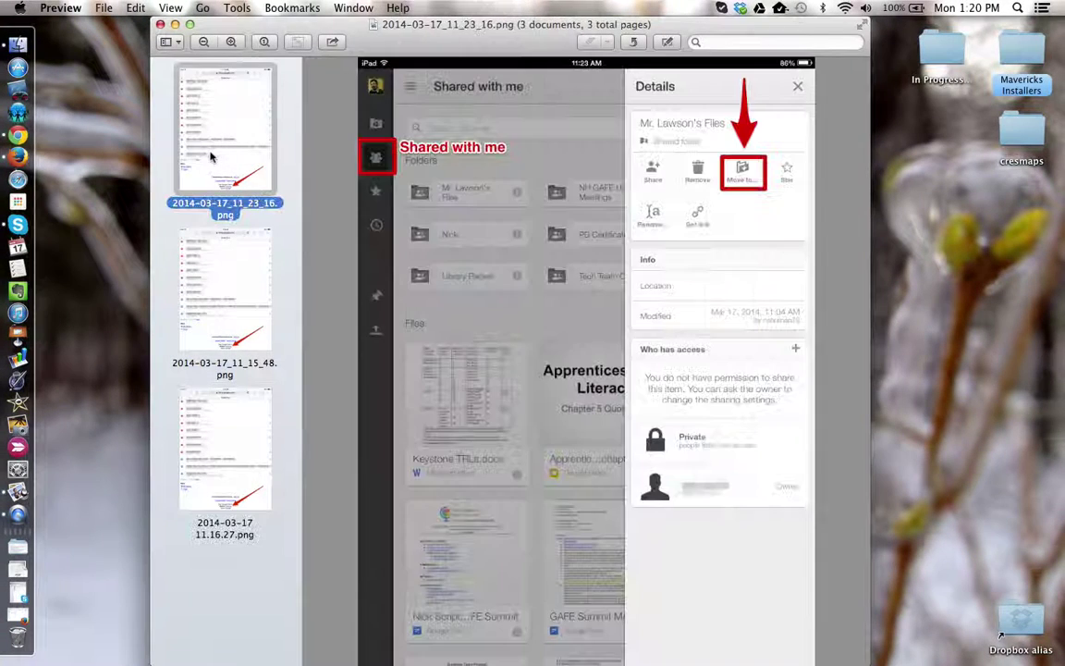
left_click(212, 273)
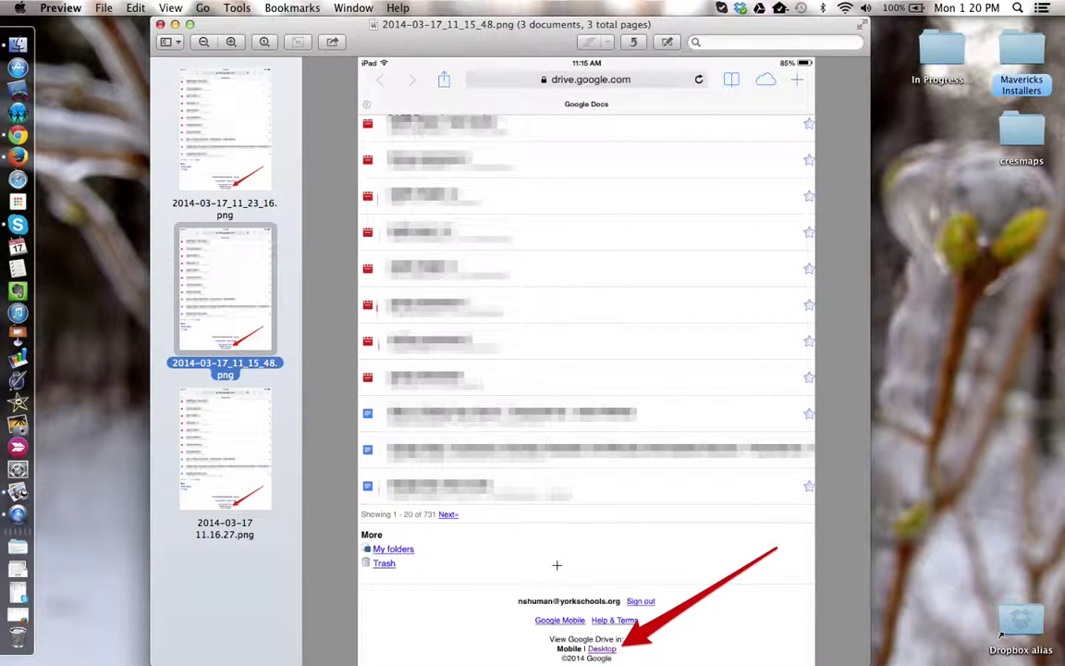
left_click(200, 423)
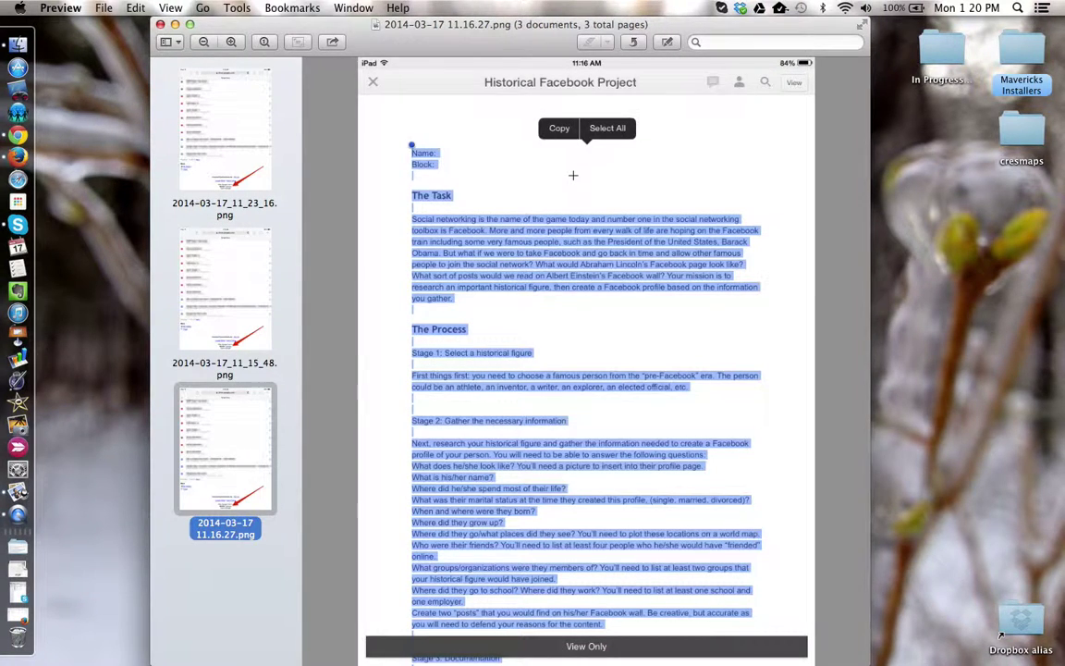